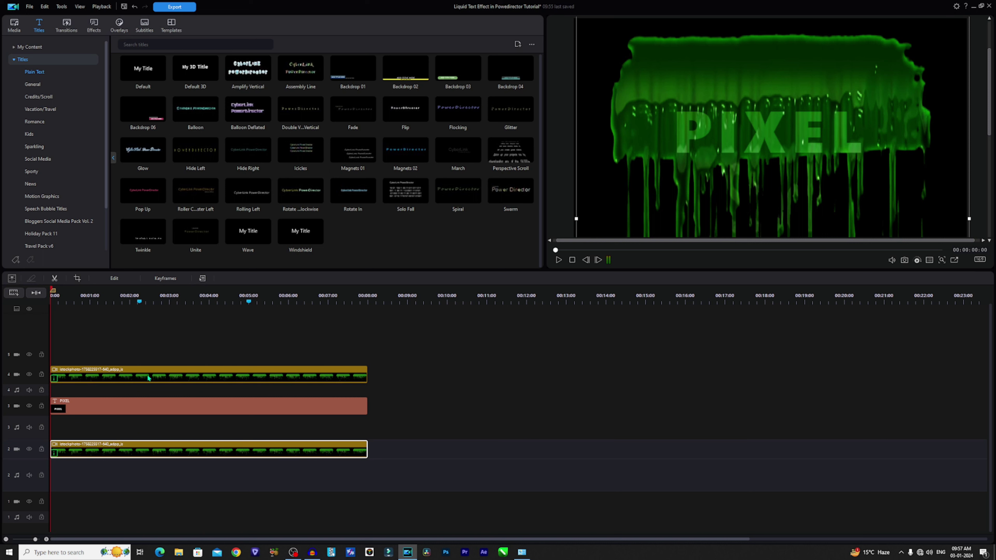
Start a custom mask on the lower liquid clip and outline the letter P together with the drips beneath it.
left_click(115, 280)
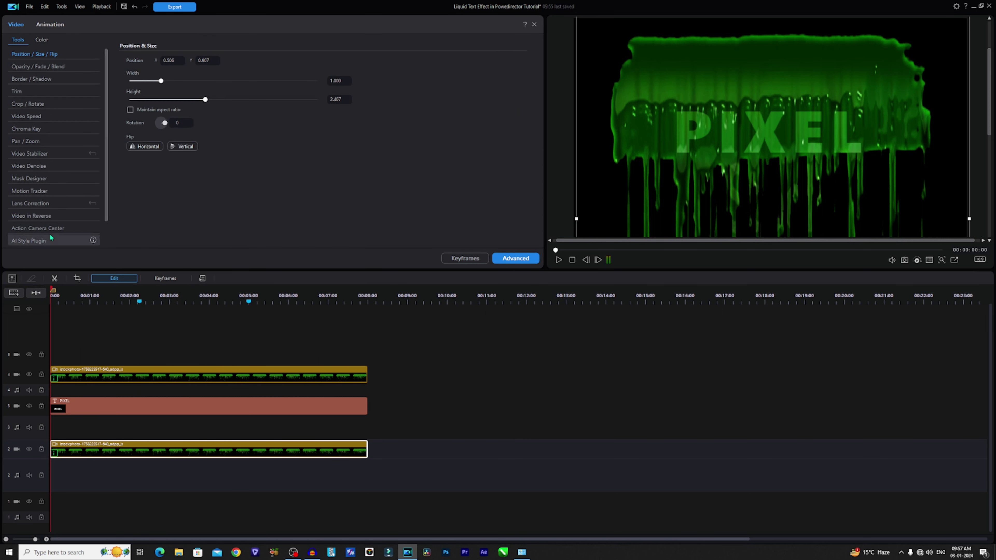
left_click(35, 180)
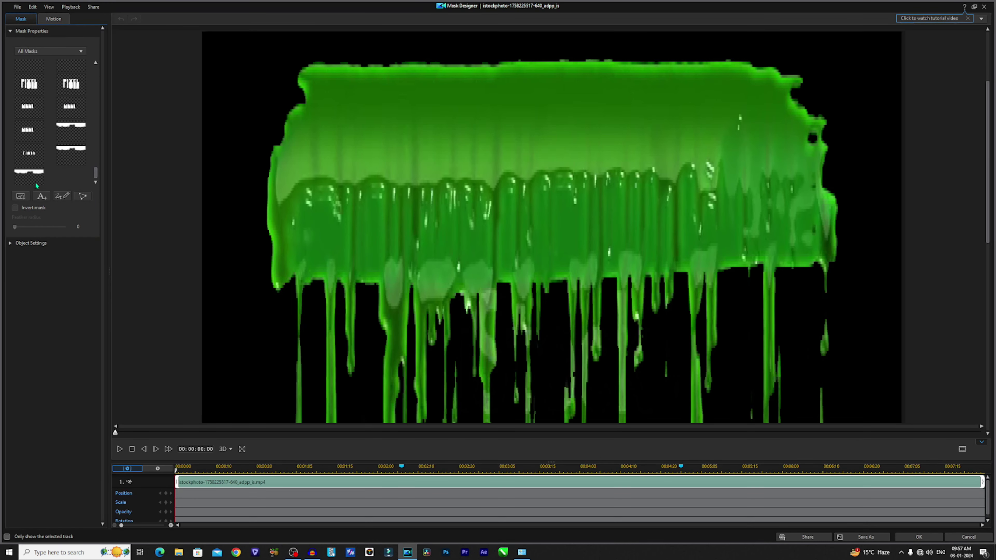
left_click(83, 197)
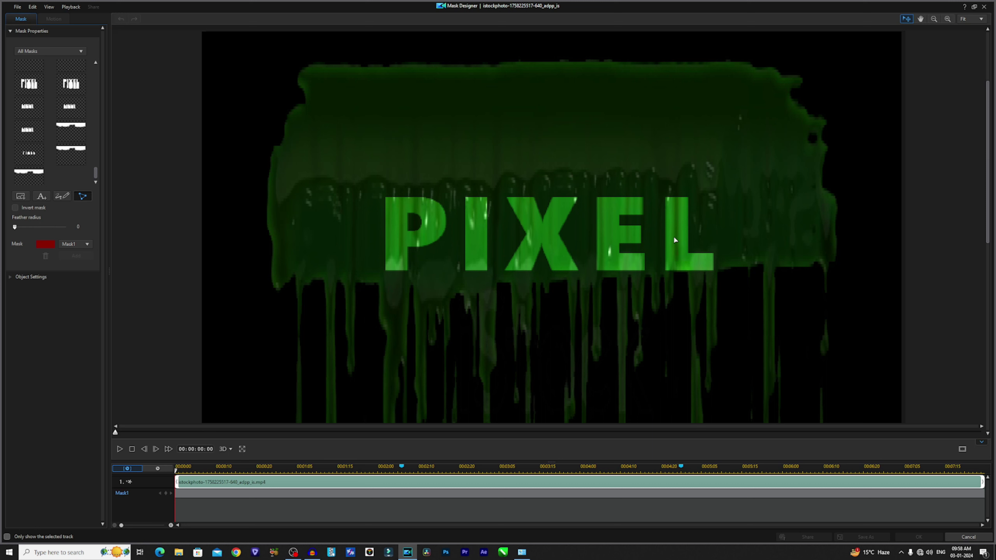
left_click(385, 268)
left_click(426, 197)
left_click(386, 270)
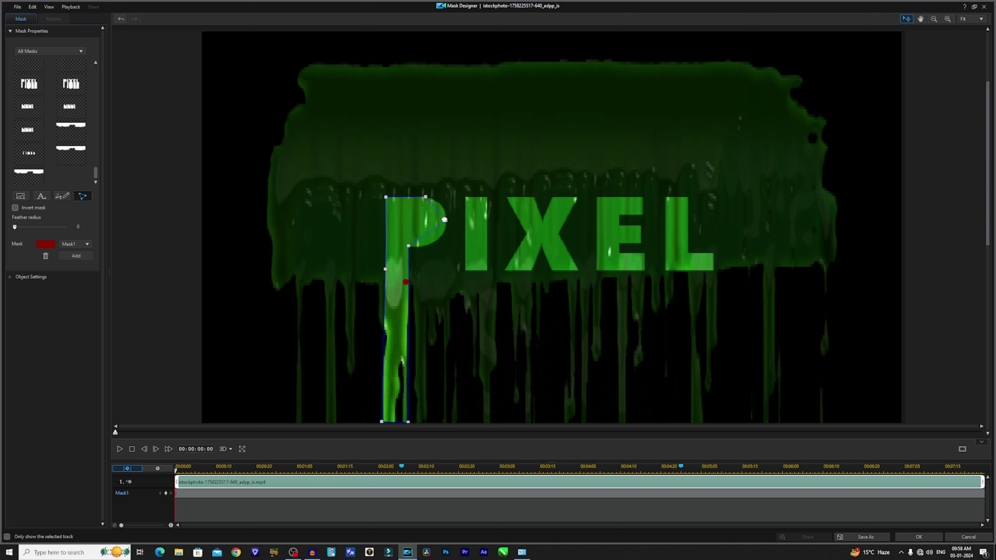
Curve the mask around the P's rounded bowl and set its feather radius to 5.
left_click_drag(444, 220, 444, 250)
left_click(409, 246)
left_click(447, 220)
left_click(69, 226)
type("5")
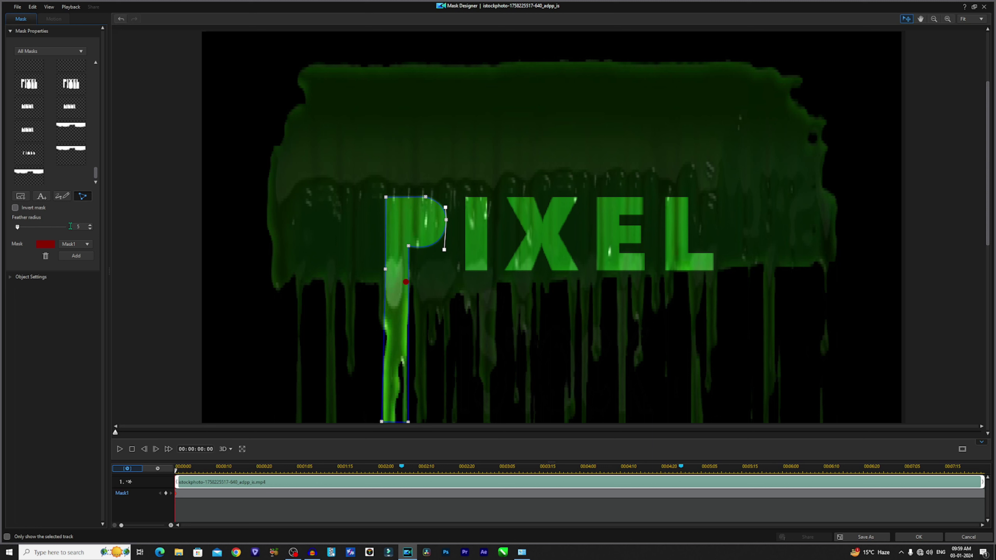
left_click(365, 270)
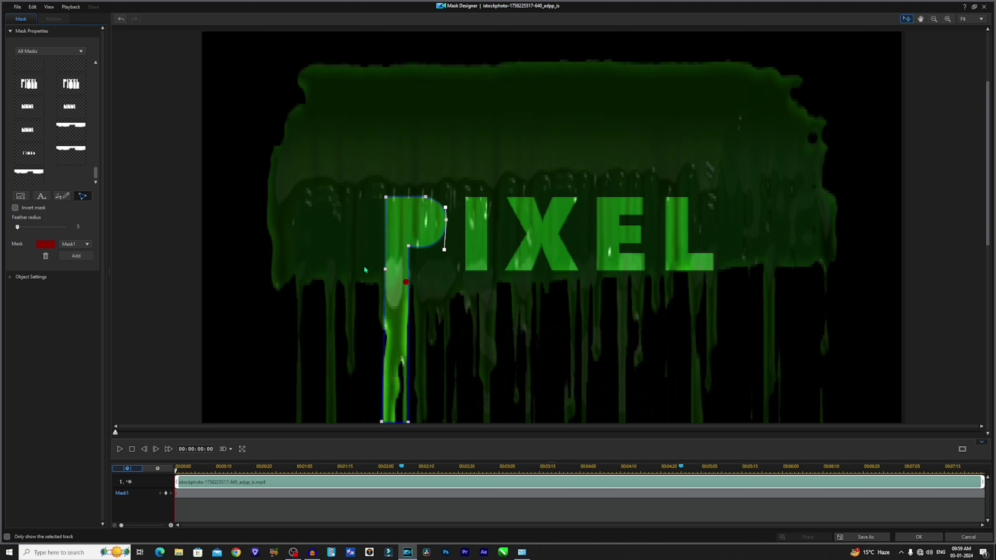
Add a second mask around the letter I and its drips, with a feather radius of 5.
left_click(84, 260)
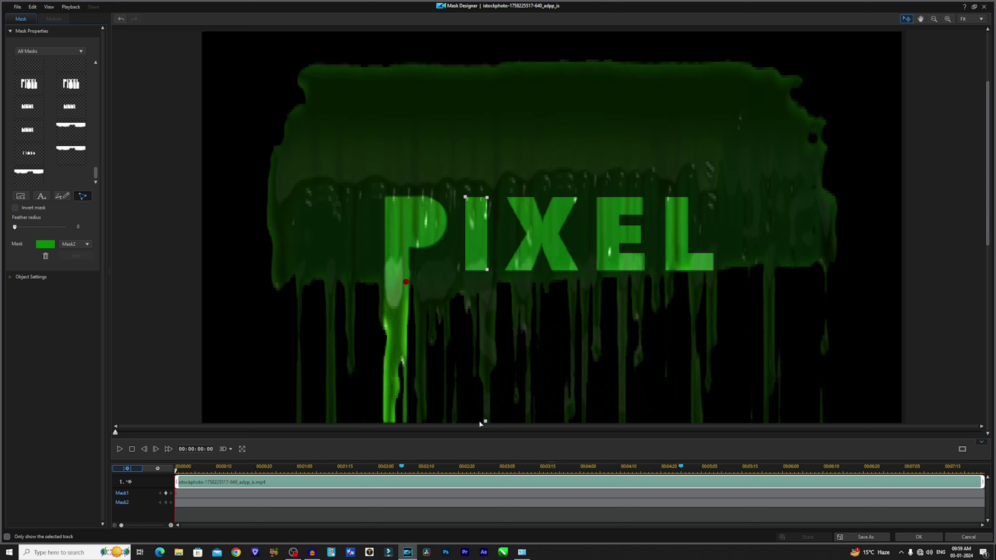
left_click(462, 421)
left_click(466, 198)
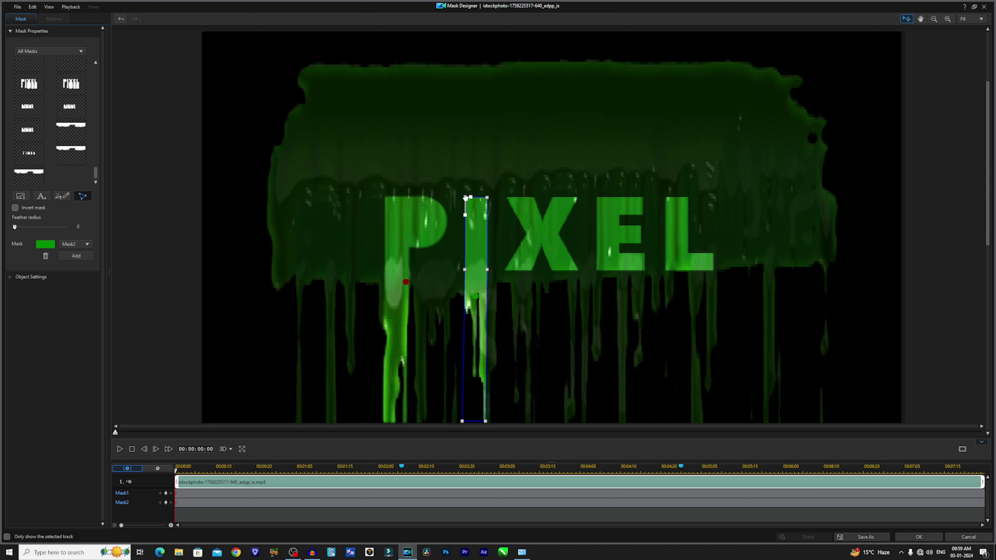
left_click(78, 227)
type("5")
key("Return")
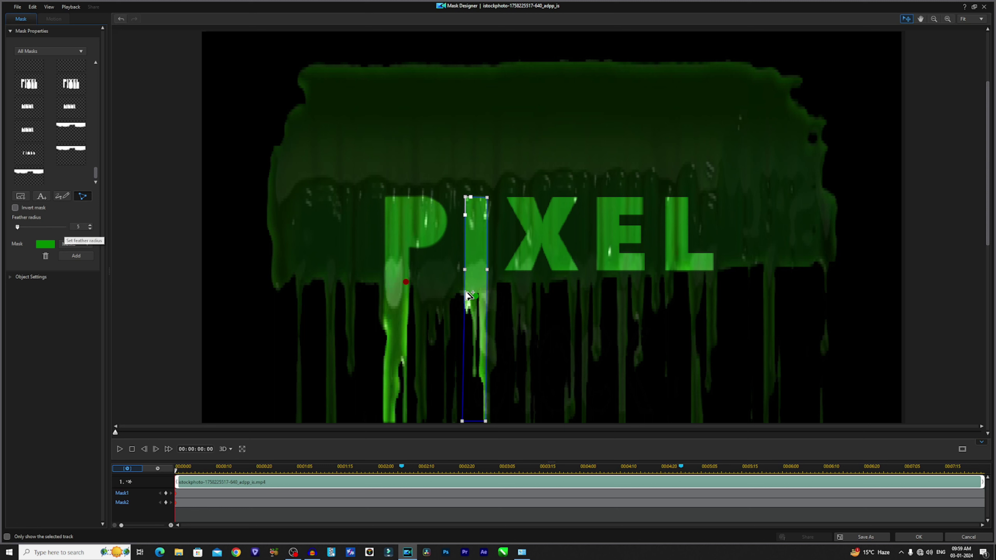
Add a third mask that follows the upper contour of the X and extends down over its drips.
left_click(76, 256)
left_click(542, 220)
left_click(558, 233)
left_click(577, 420)
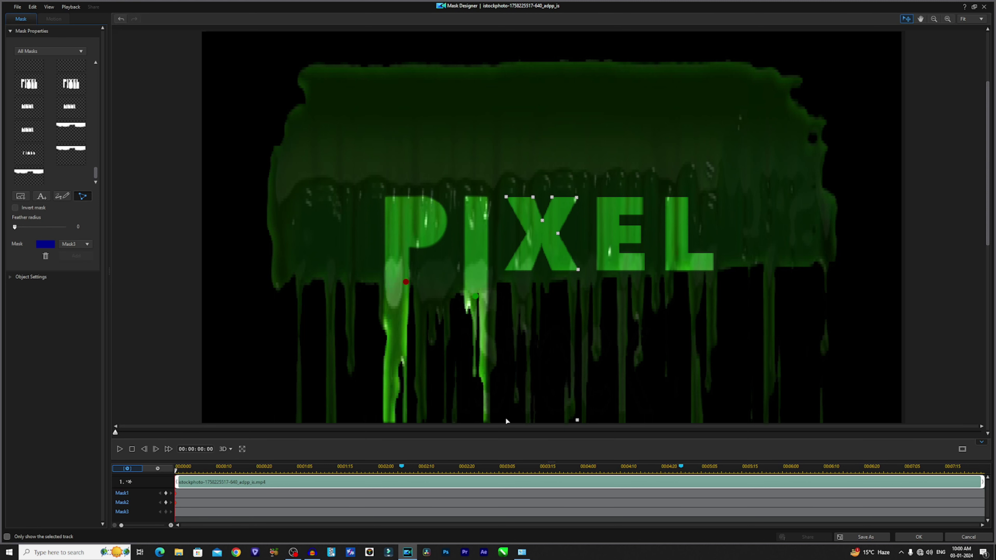
left_click(526, 233)
left_click(503, 418)
Add a fourth mask that traces the arms of the E and extends down over its drips.
left_click(76, 256)
left_click(597, 196)
left_click(642, 197)
left_click(643, 214)
left_click(620, 215)
left_click(620, 252)
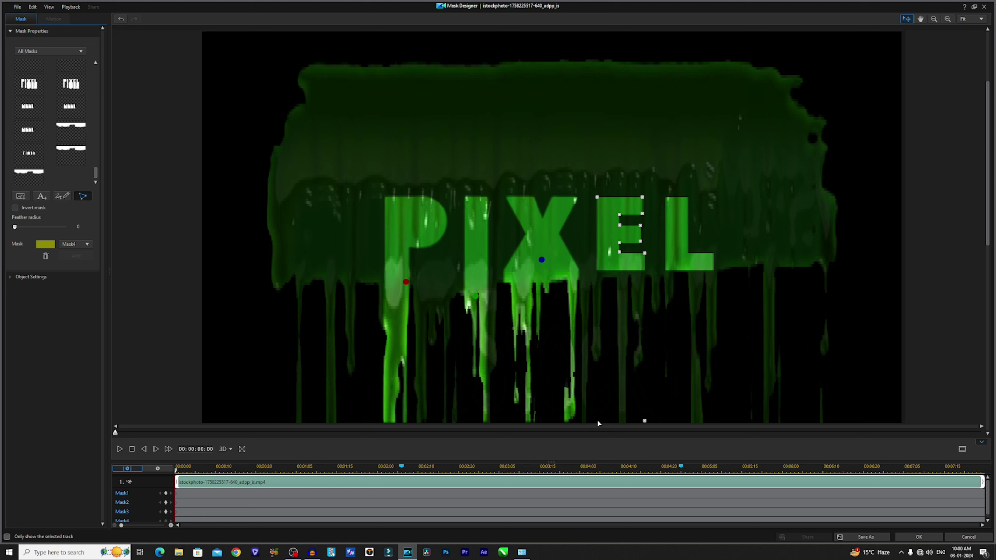
left_click(644, 421)
left_click(597, 421)
Add a fifth mask that outlines the letter L and extends down over its drips.
left_click(76, 256)
left_click(666, 197)
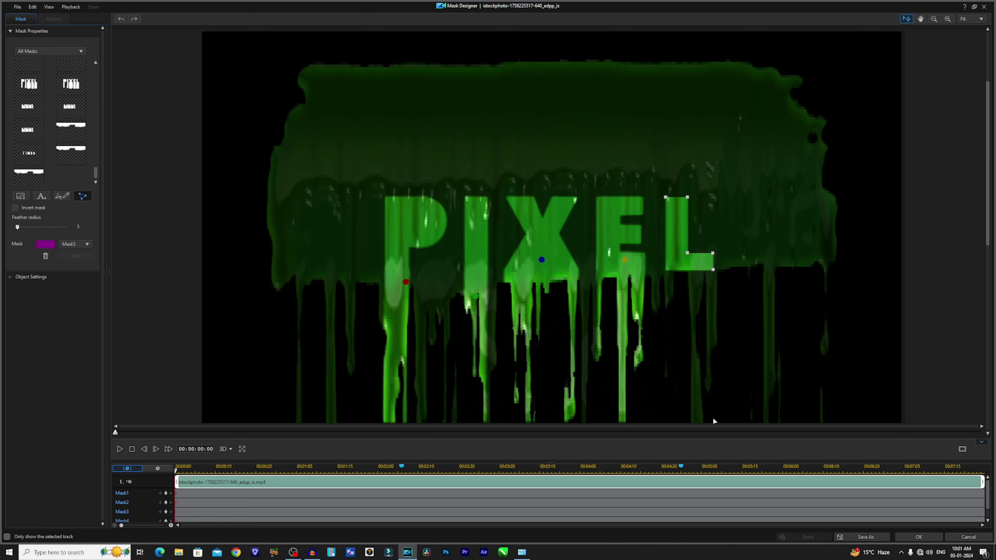
left_click(688, 197)
left_click(687, 253)
left_click(713, 253)
left_click(713, 419)
left_click(667, 419)
left_click(666, 196)
Switch the active mask back to Mask1 and apply the letter masks to the lower clip.
left_click(75, 244)
left_click(76, 268)
left_click(75, 244)
left_click(75, 252)
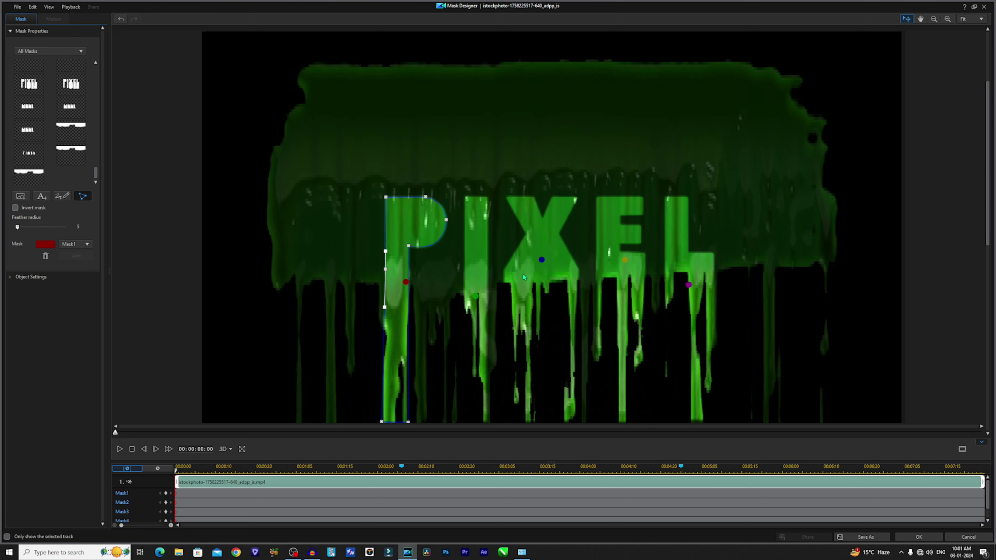
left_click(913, 539)
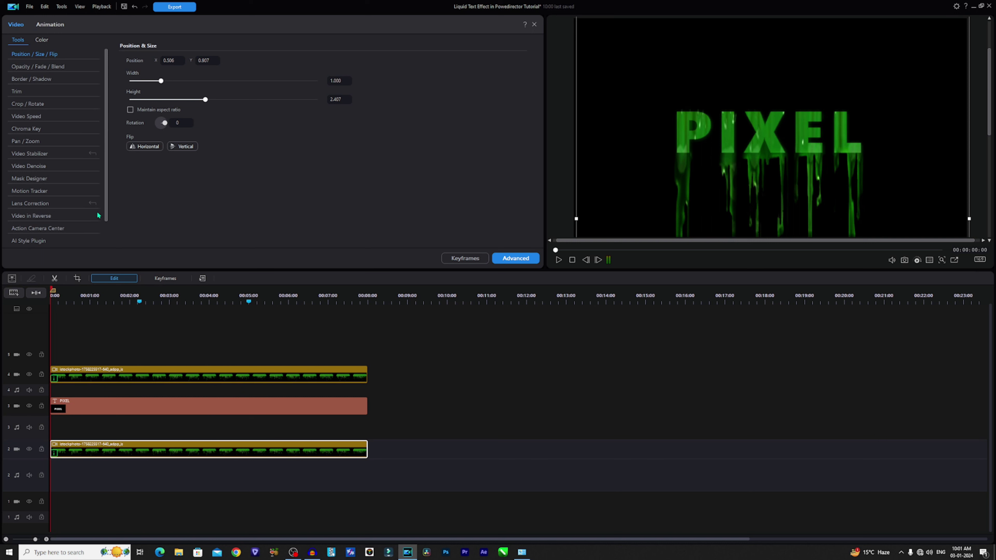
Adjust the lower clip's color with hue 35, exposure 115 and brightness 27.
left_click(42, 40)
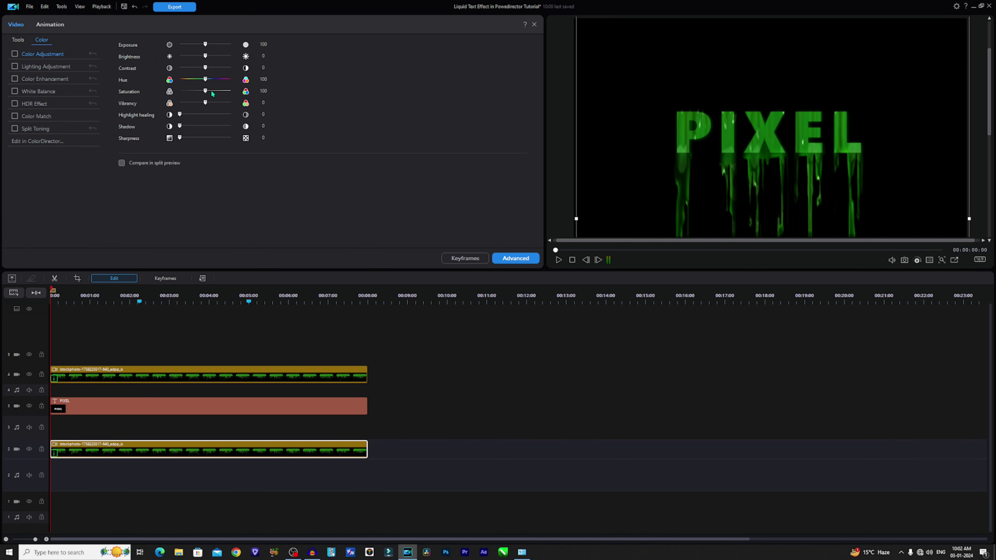
left_click(263, 80)
type("35")
key("Return")
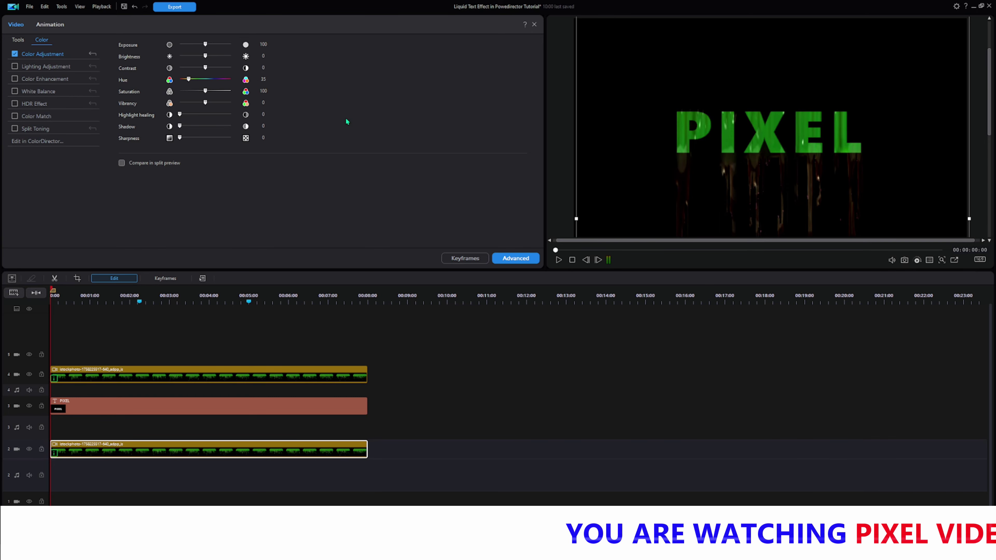
left_click_drag(206, 44, 212, 55)
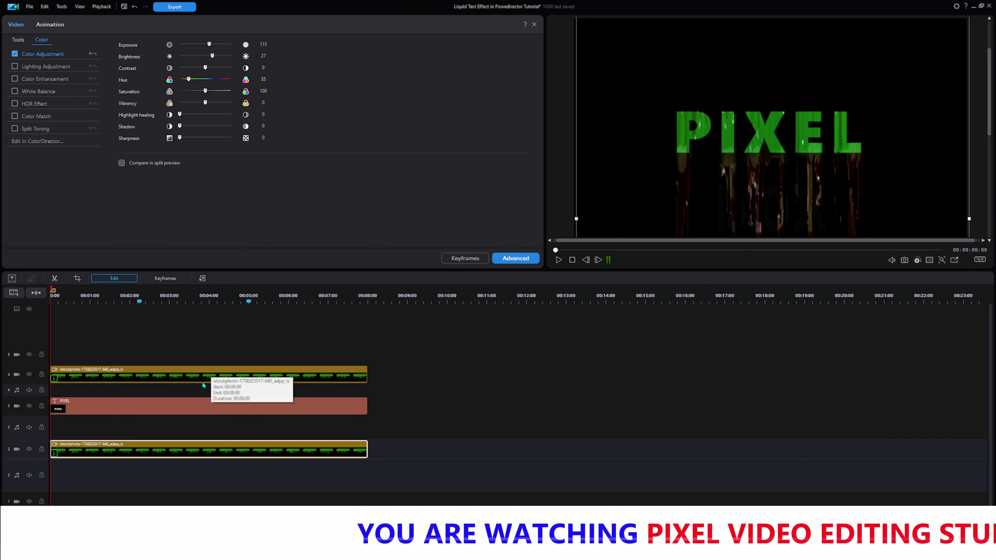
Give the upper liquid clip the same color adjustment: hue 35, exposure 115 and brightness 27.
left_click(188, 376)
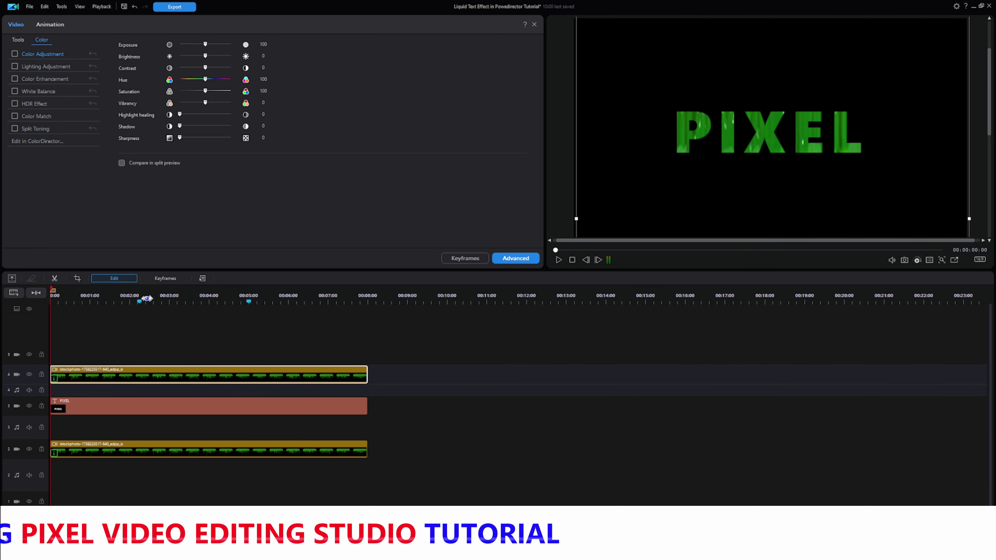
left_click(264, 79)
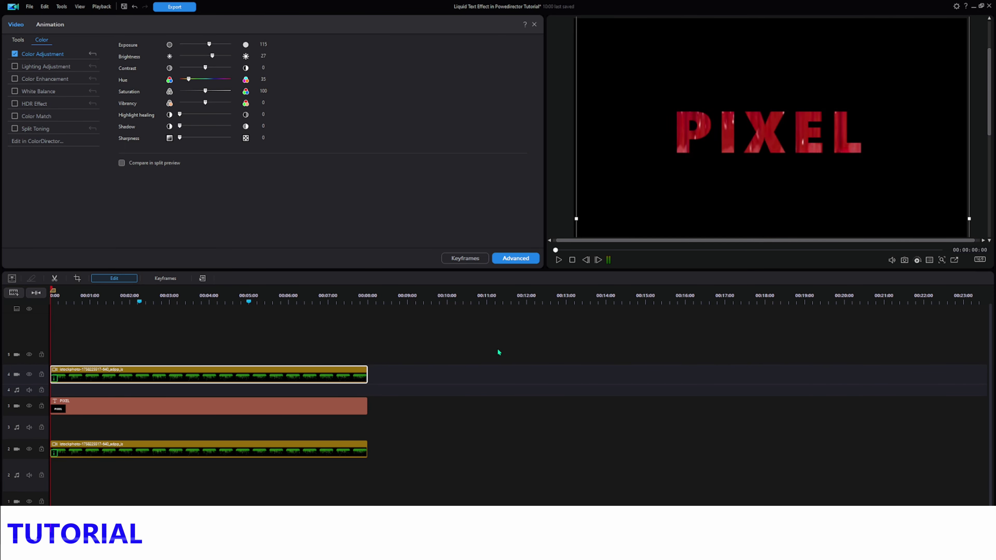
left_click(499, 350)
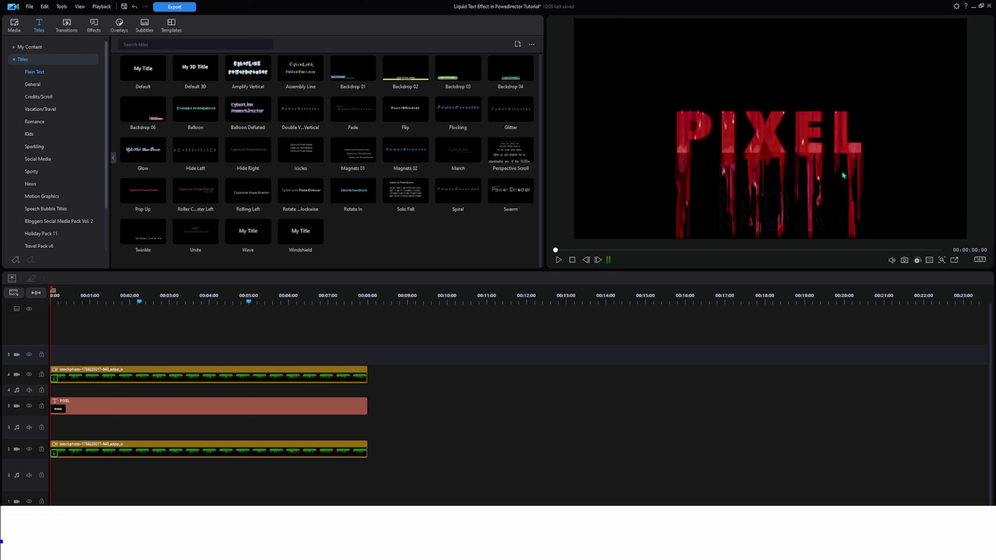
left_click(422, 386)
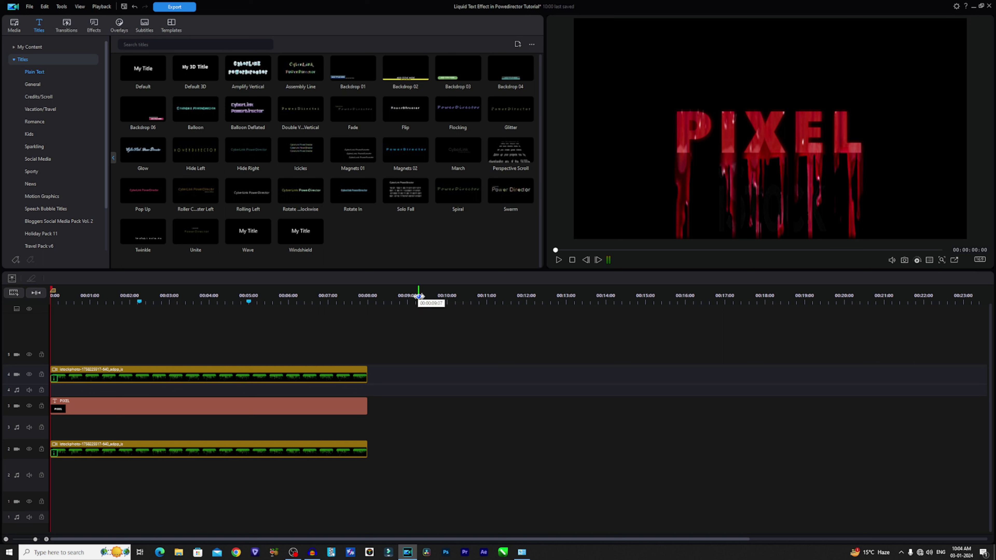
Open the upper liquid clip in the Mask Designer and load the saved jagged-edge mask.
left_click(224, 380)
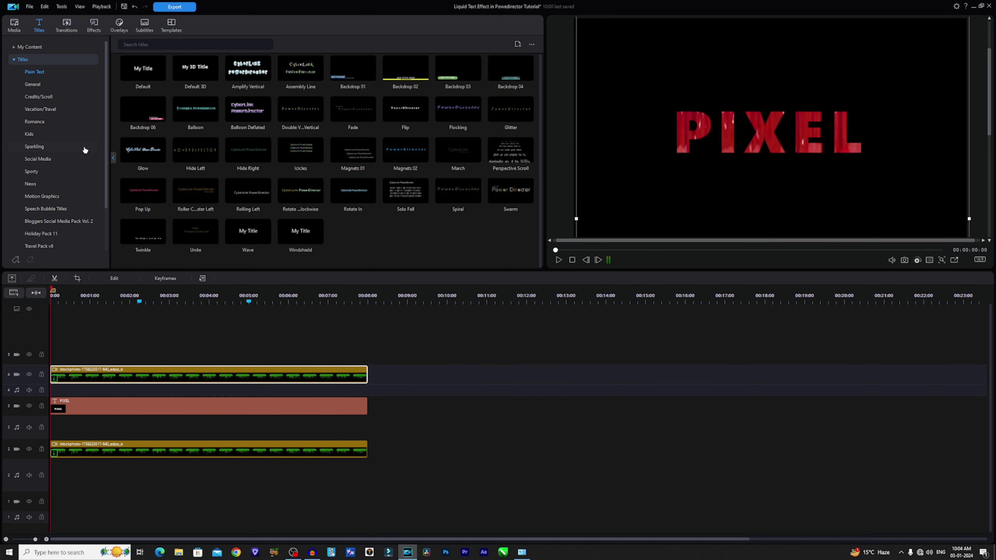
left_click(14, 25)
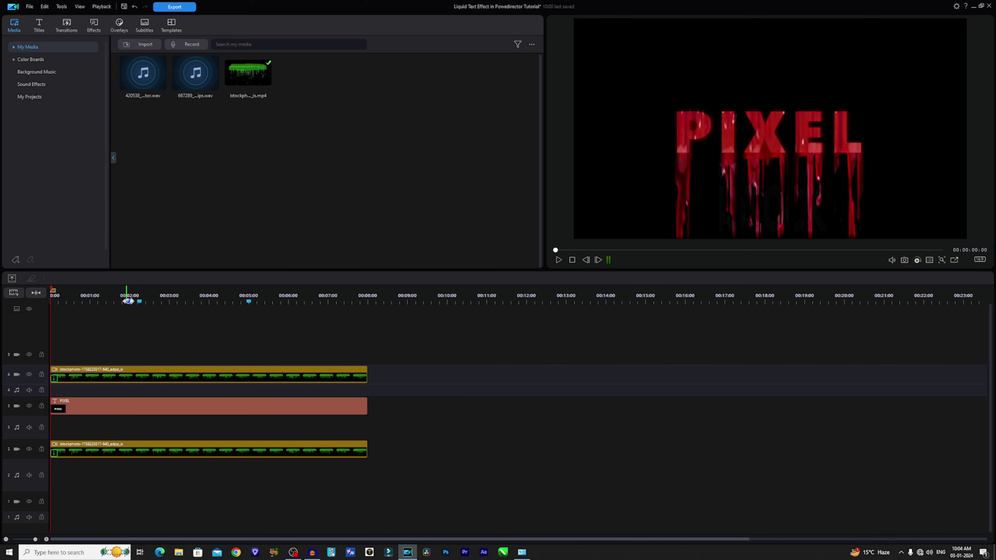
right_click(150, 377)
key("Escape")
left_click(118, 279)
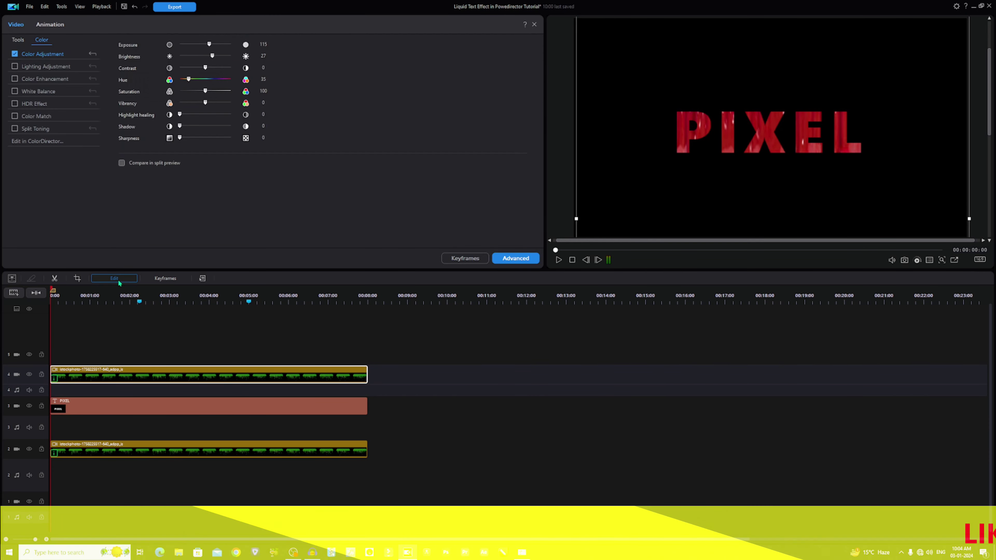
left_click(17, 40)
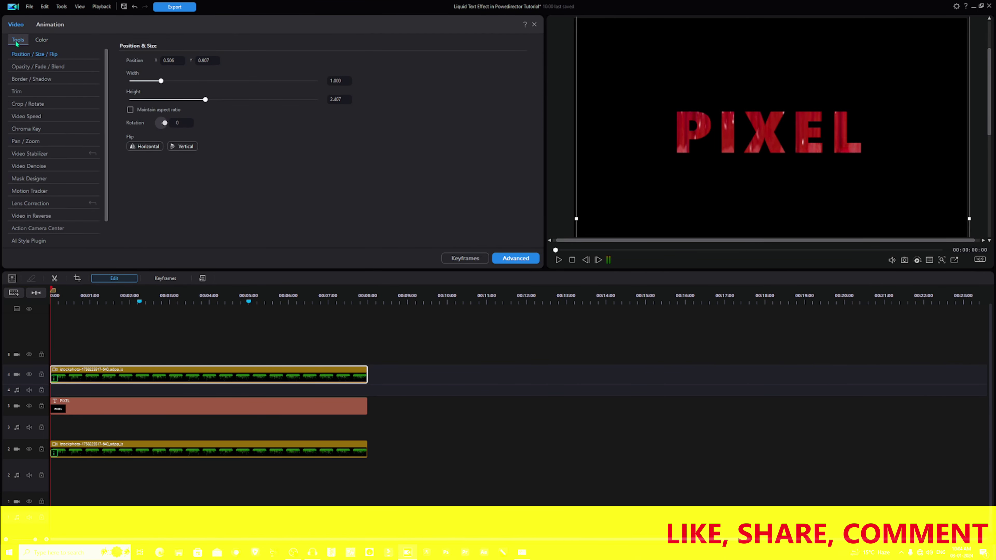
left_click(38, 179)
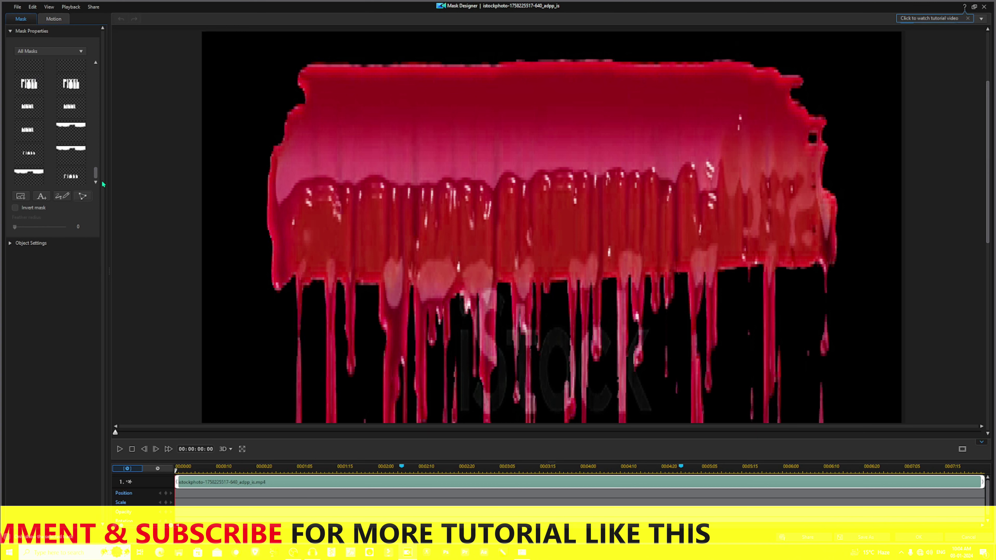
left_click(29, 176)
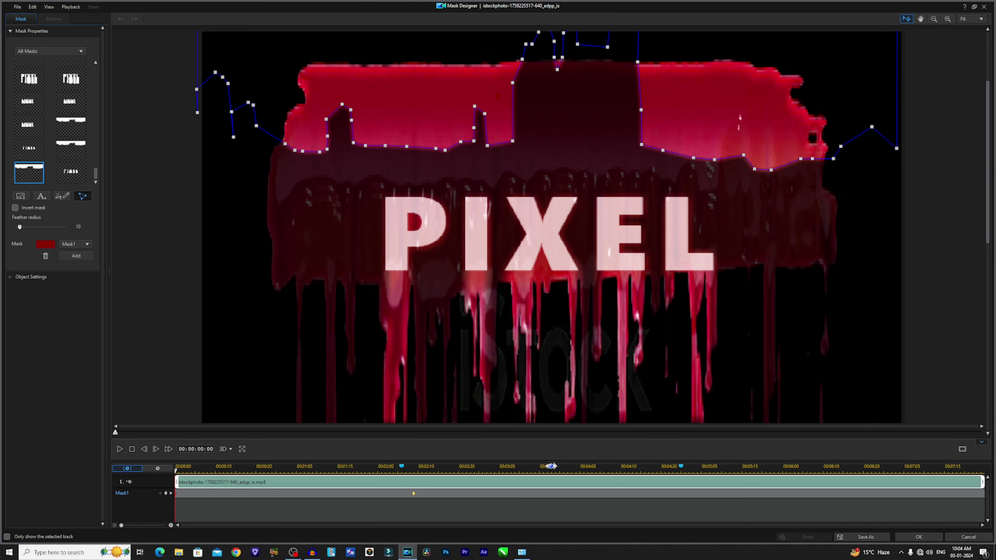
Enlarge the mask keyframe area and play back the mask animation to examine how it reveals the liquid.
left_click_drag(551, 464, 556, 395)
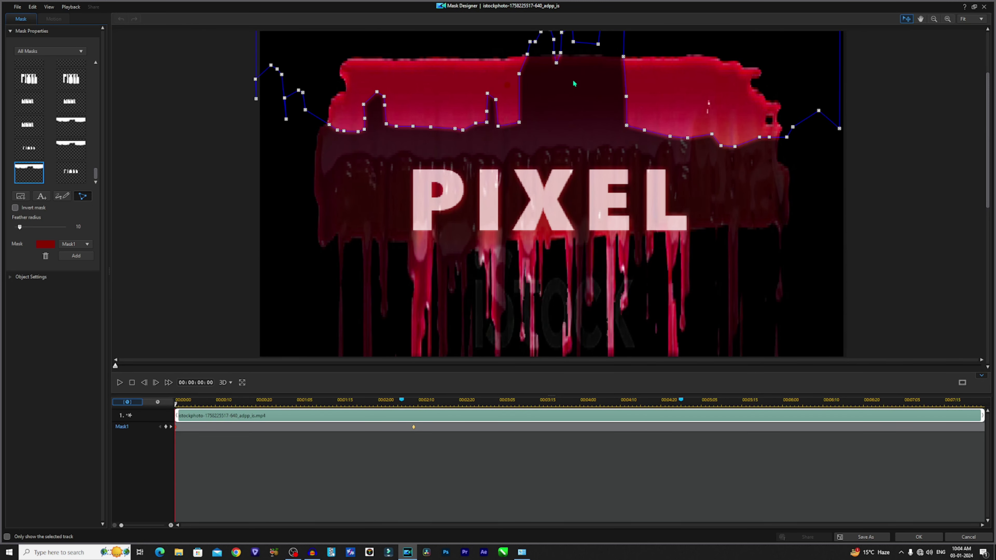
left_click(120, 384)
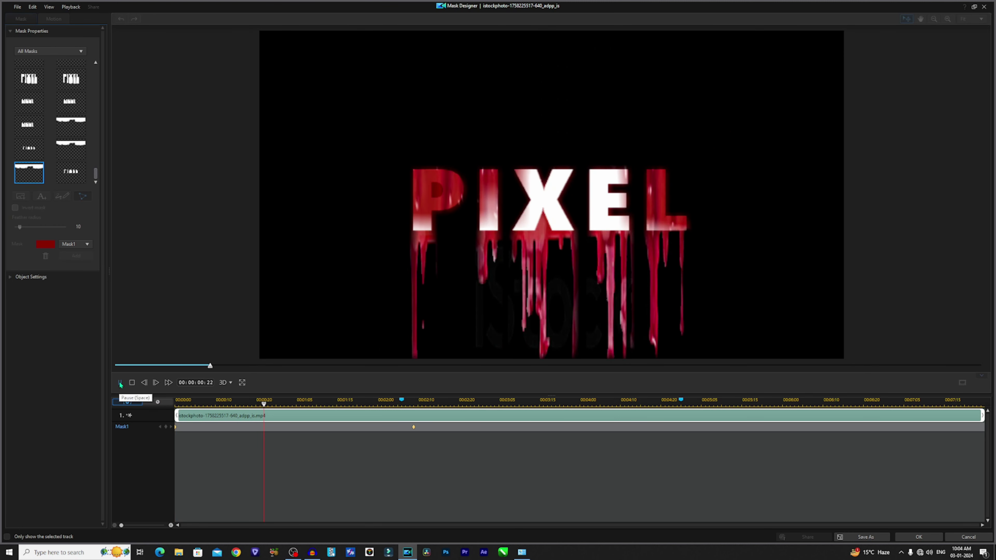
left_click(120, 383)
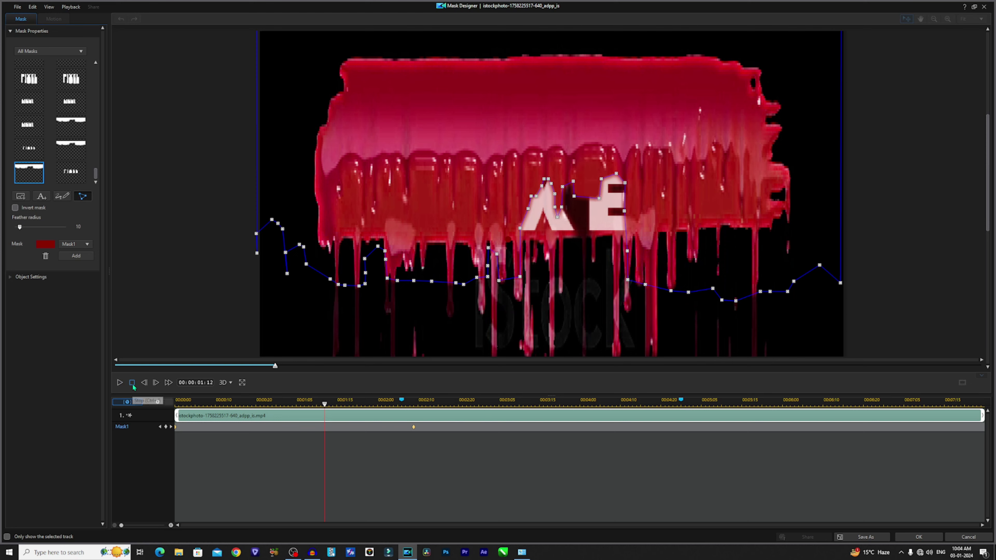
left_click(132, 383)
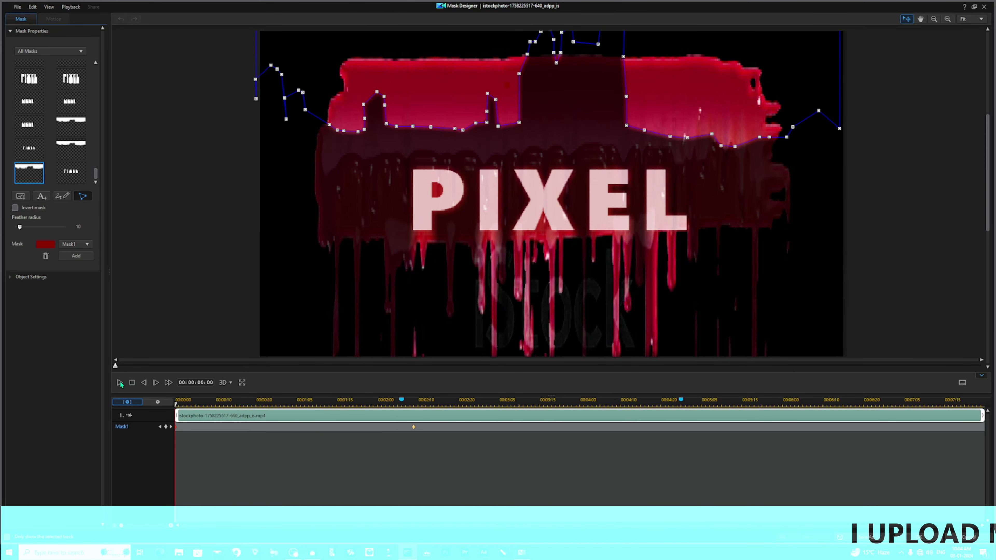
left_click(120, 384)
Keyframe Mask1 at the clip's start and at 00:00:02:06, with the mask lowered past the lettering at 00:00:02:06.
left_click(312, 431)
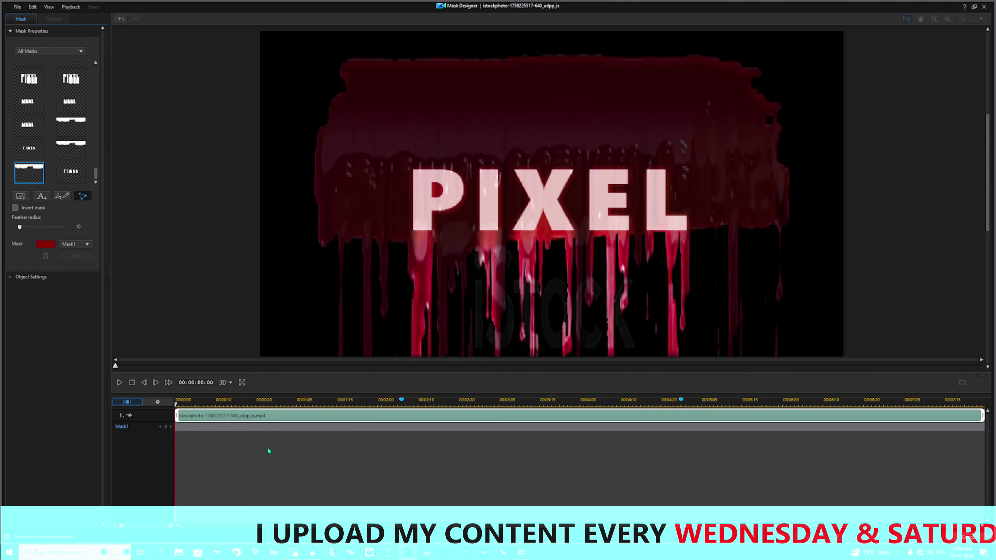
left_click(241, 427)
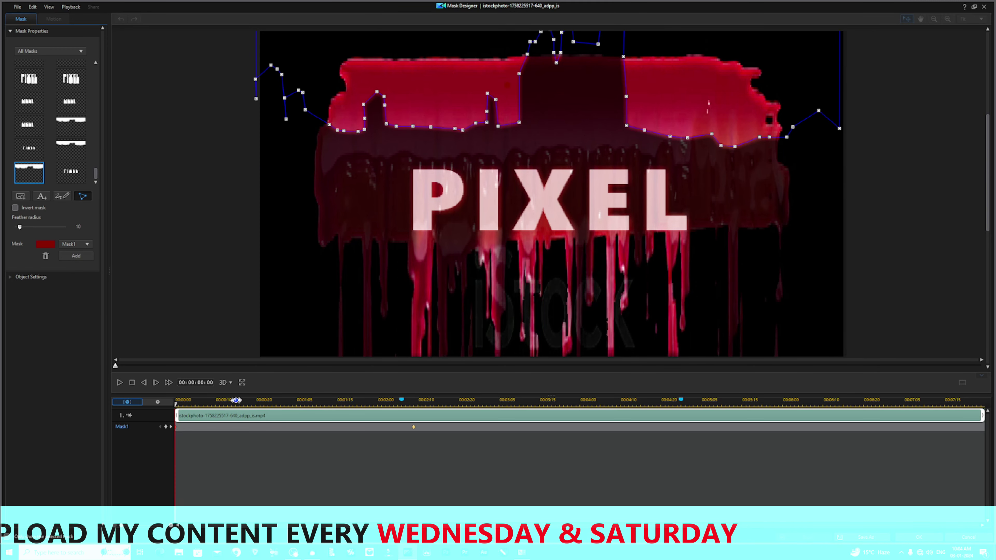
left_click(403, 429)
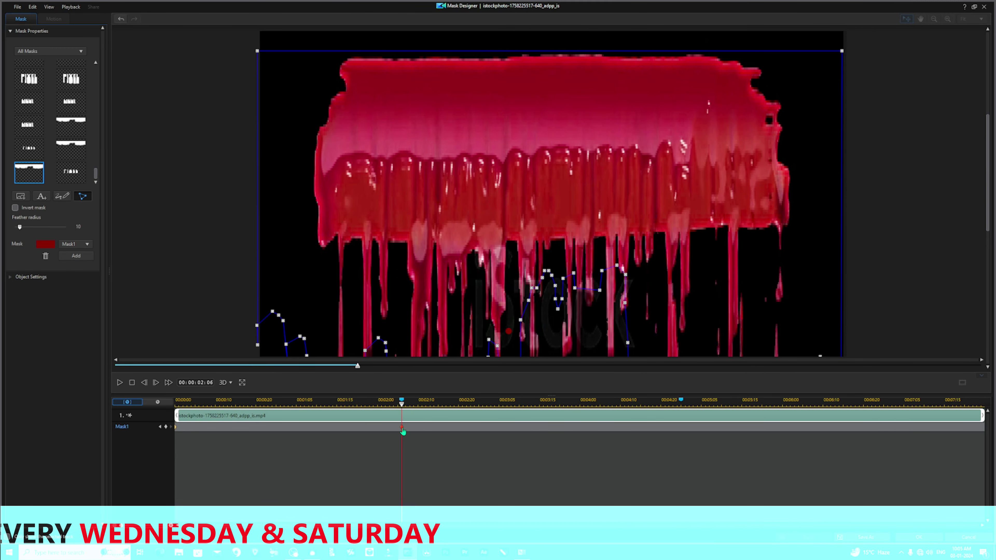
left_click(176, 431)
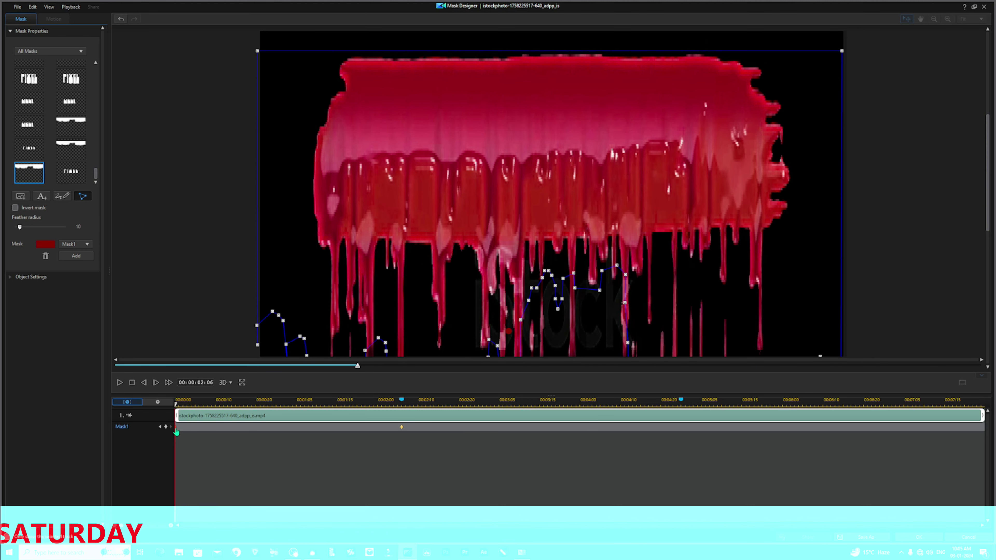
Check Mask1's lowered position at the 00:00:02:06 keyframe and apply the mask animation to the upper liquid clip.
left_click(403, 430)
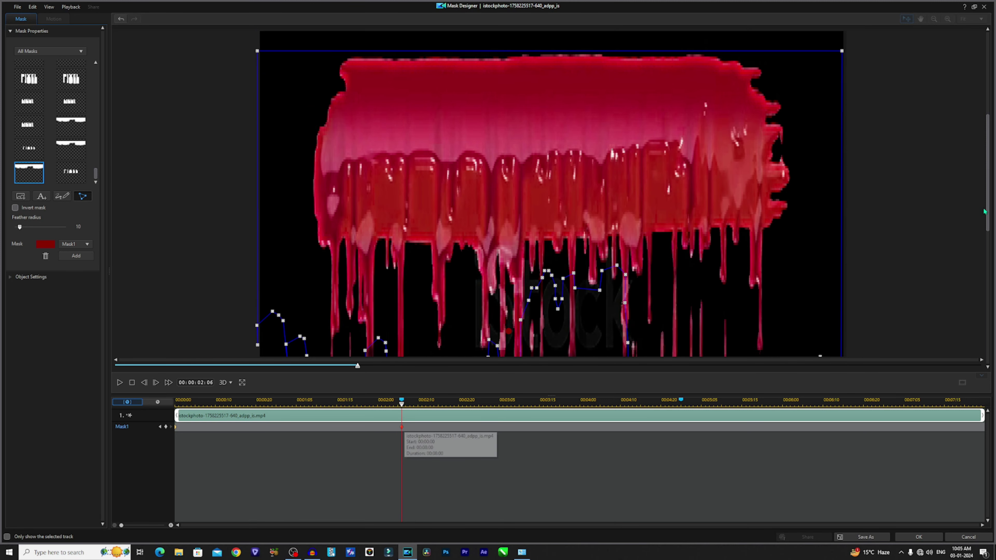
scroll(985, 214, "down", 3)
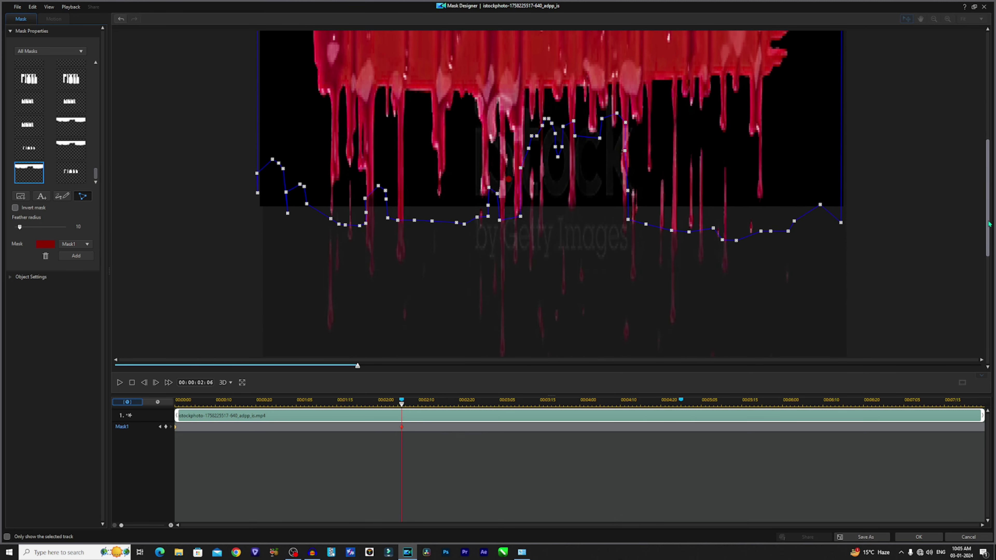
scroll(989, 224, "up", 2)
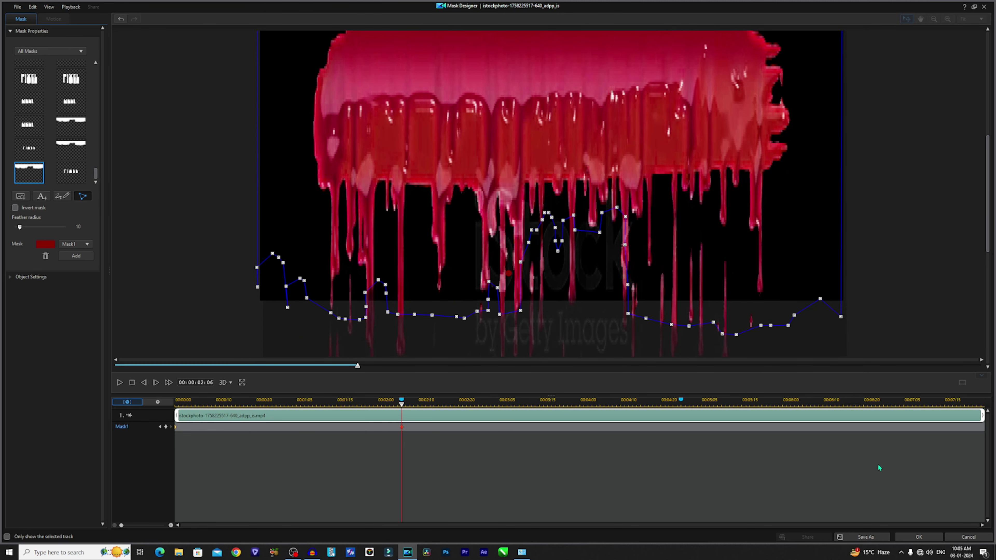
left_click(910, 539)
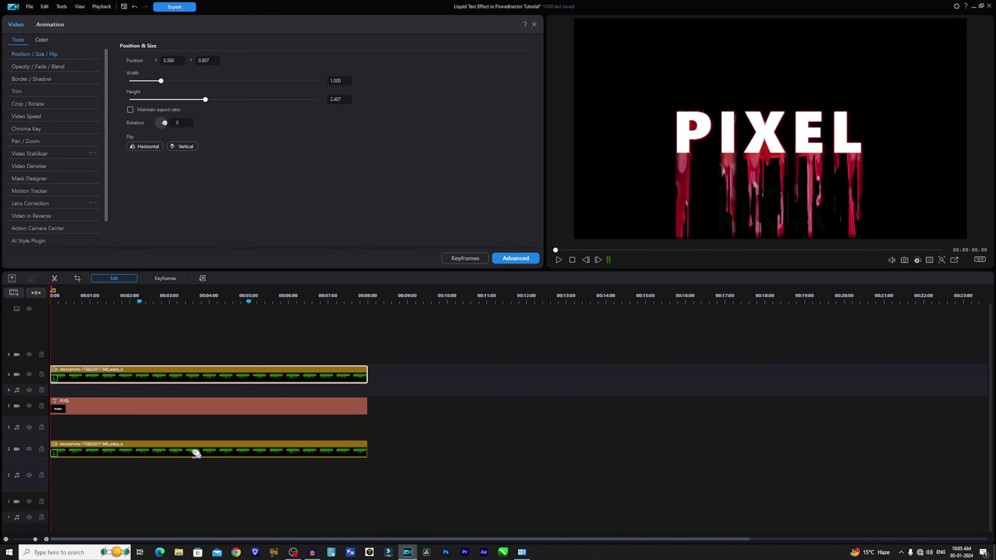
In the lower liquid clip's advanced editing, keyframe its opacity at 100% at 00:00:02:06 and 0% at the clip's start.
left_click(195, 454)
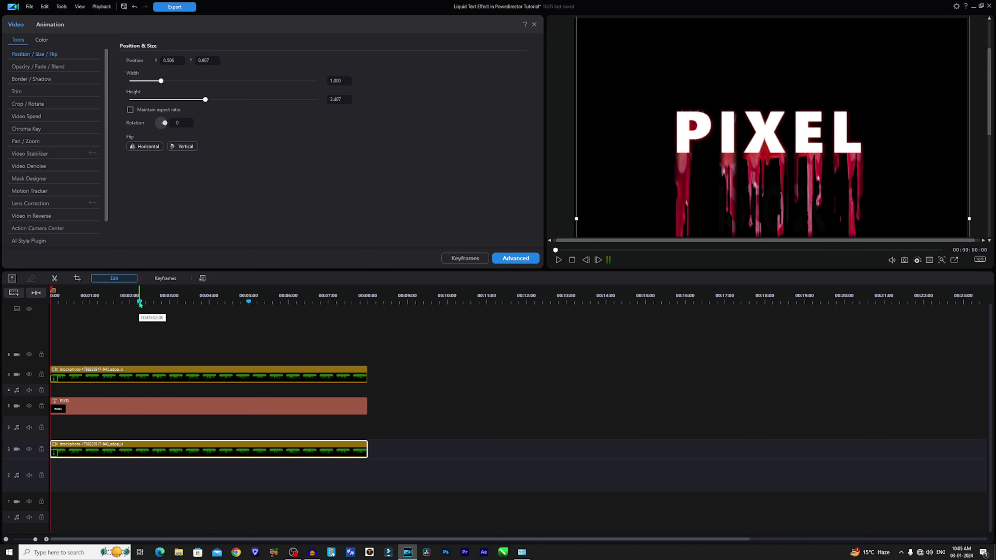
left_click(139, 303)
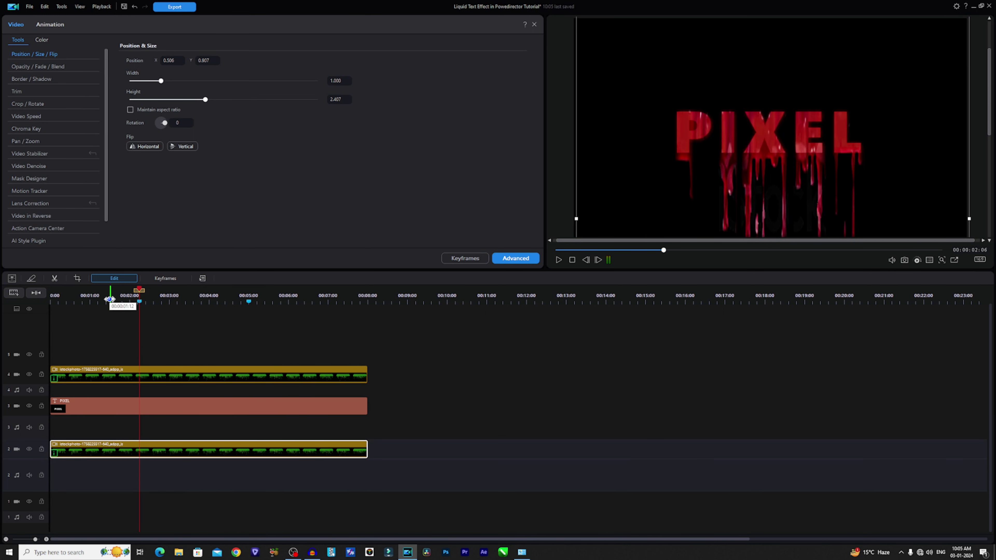
left_click(516, 258)
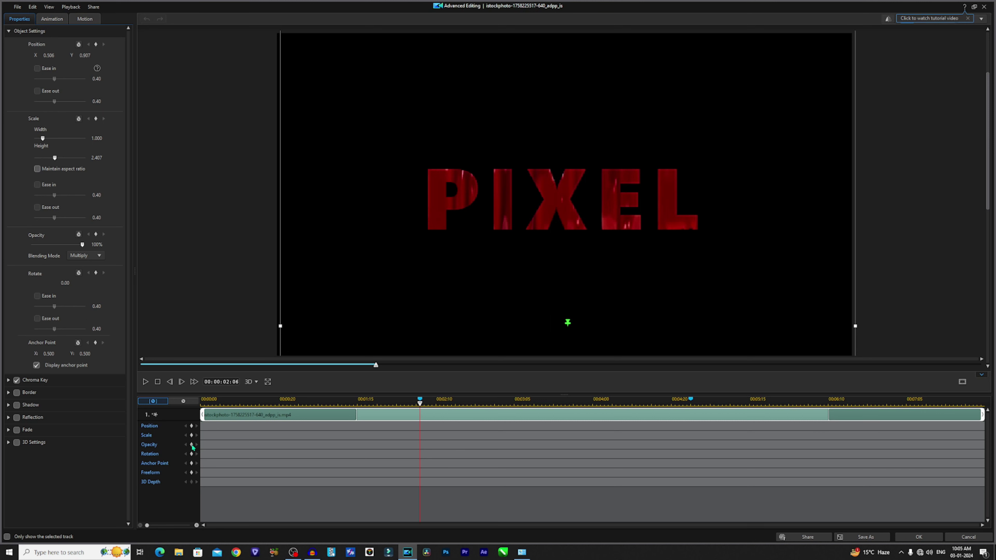
left_click(192, 445)
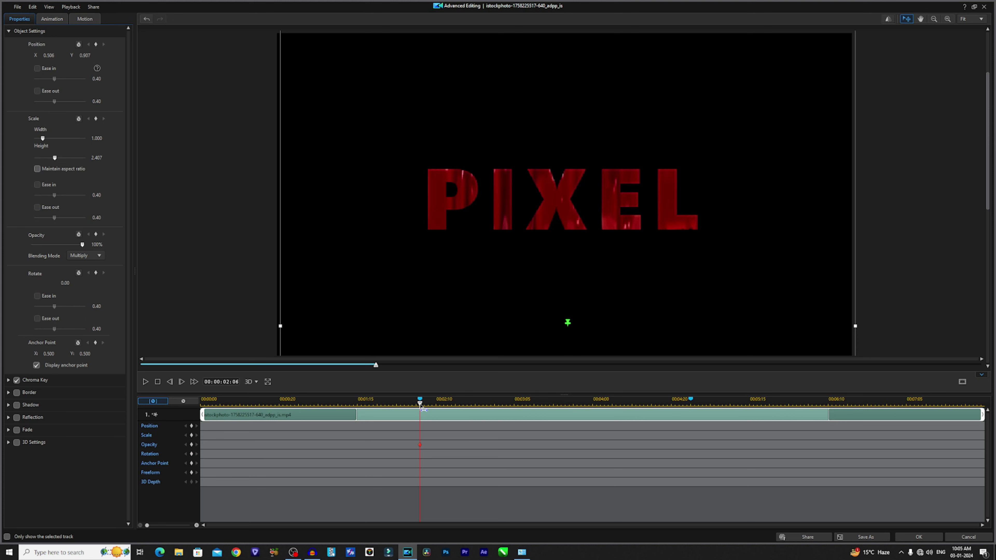
left_click_drag(421, 409, 185, 409)
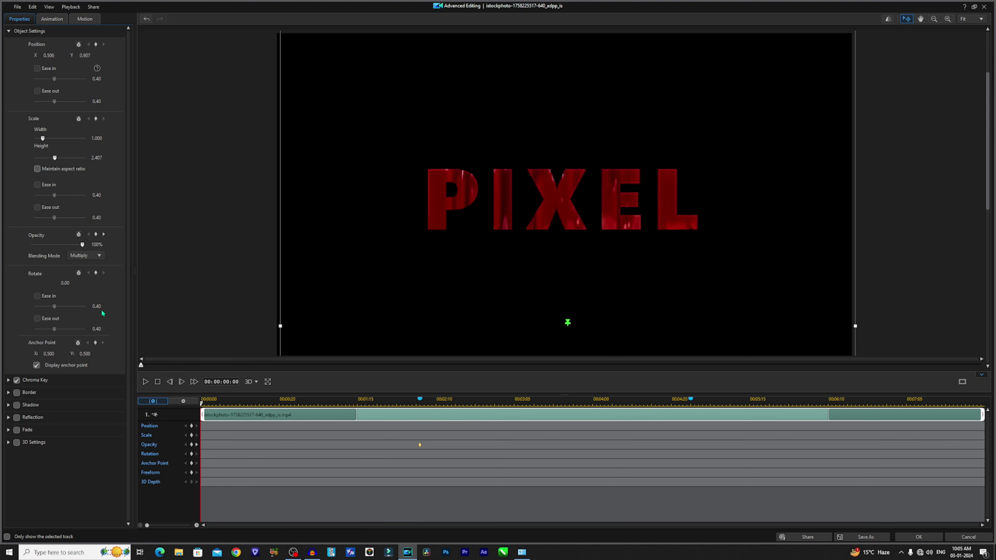
left_click_drag(82, 244, 21, 248)
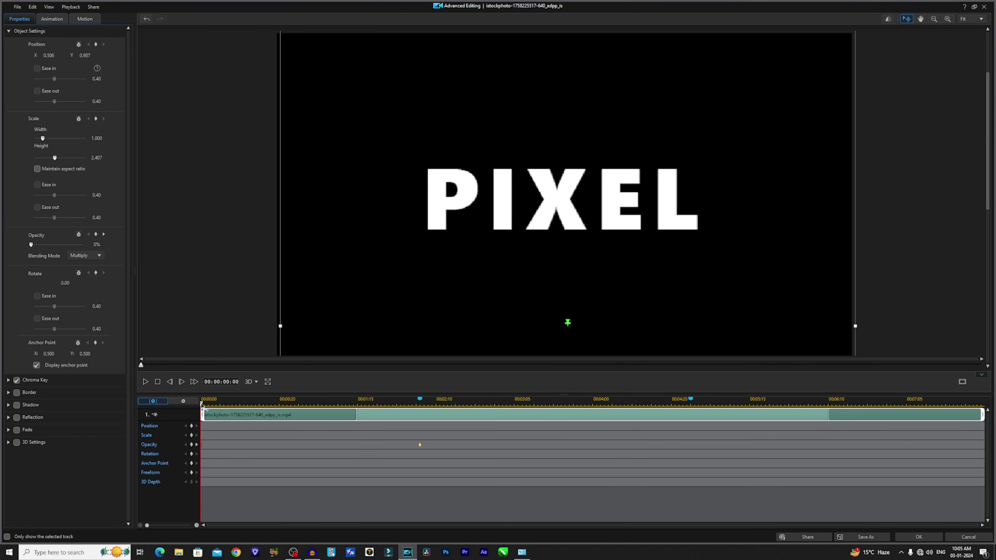
Shift the 100% opacity keyframe to the second timeline marker and the 0% keyframe to 00:00:02:06, and apply the changes.
left_click_drag(420, 445, 691, 453)
left_click_drag(202, 449, 423, 452)
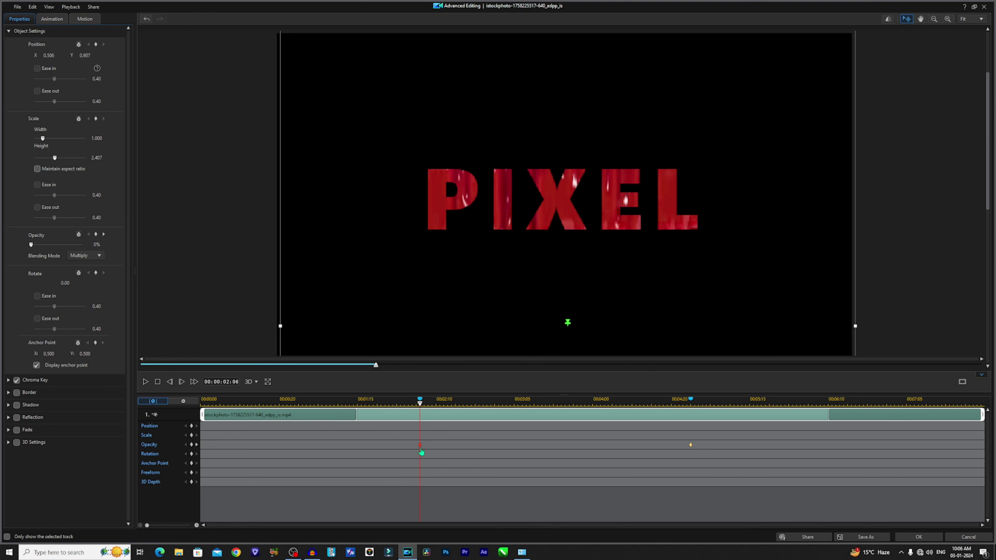
left_click(917, 538)
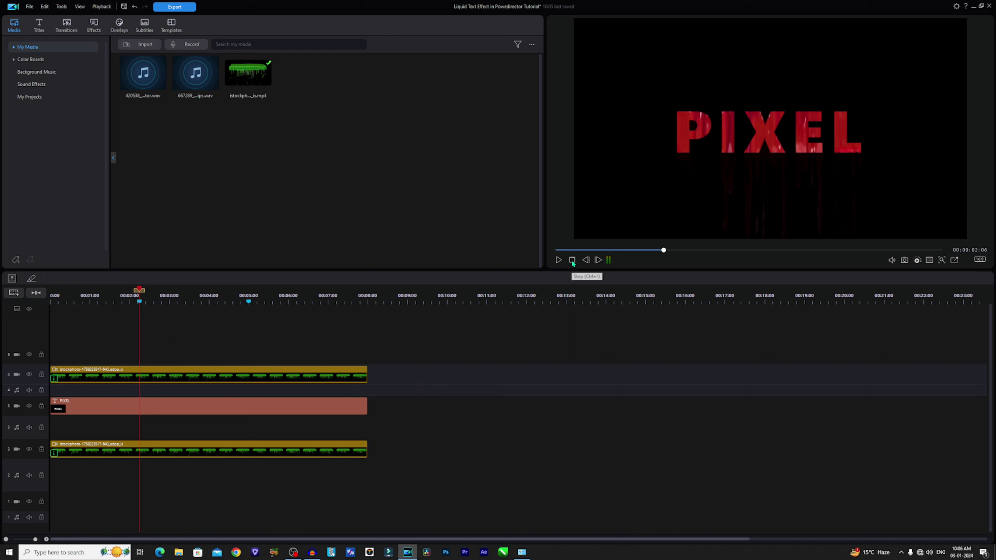
Play the liquid text effect in full screen from the start to review the drip animation.
left_click(572, 261)
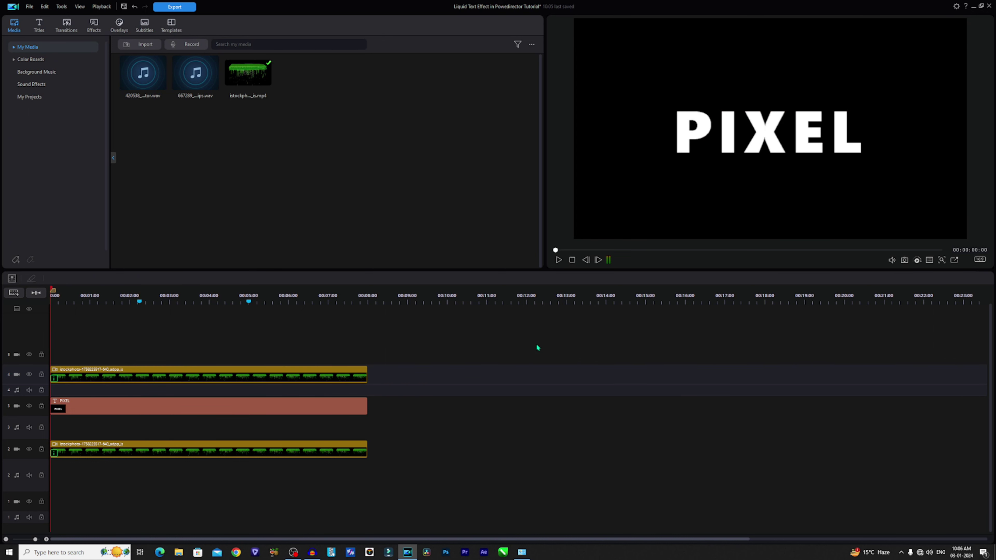
key("alt+Return")
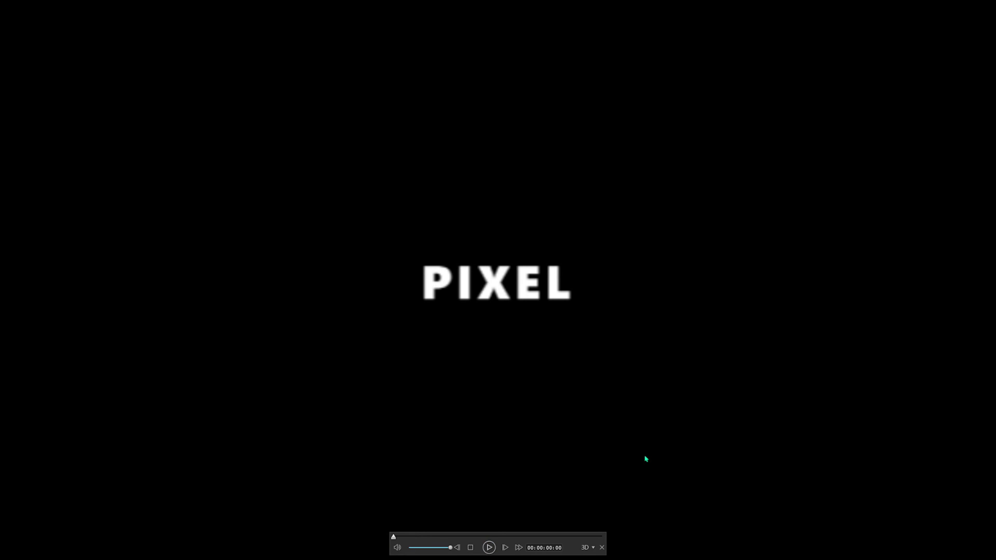
left_click(490, 549)
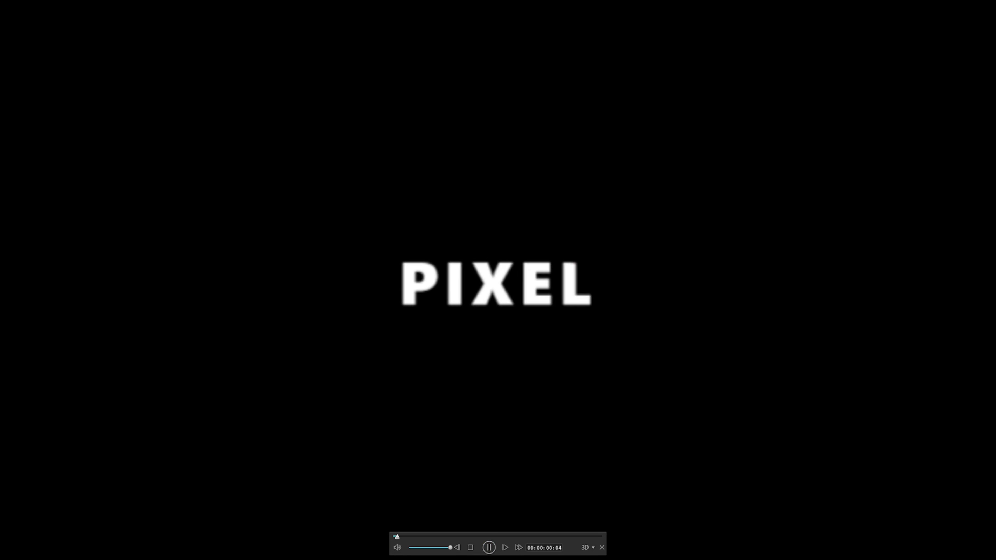